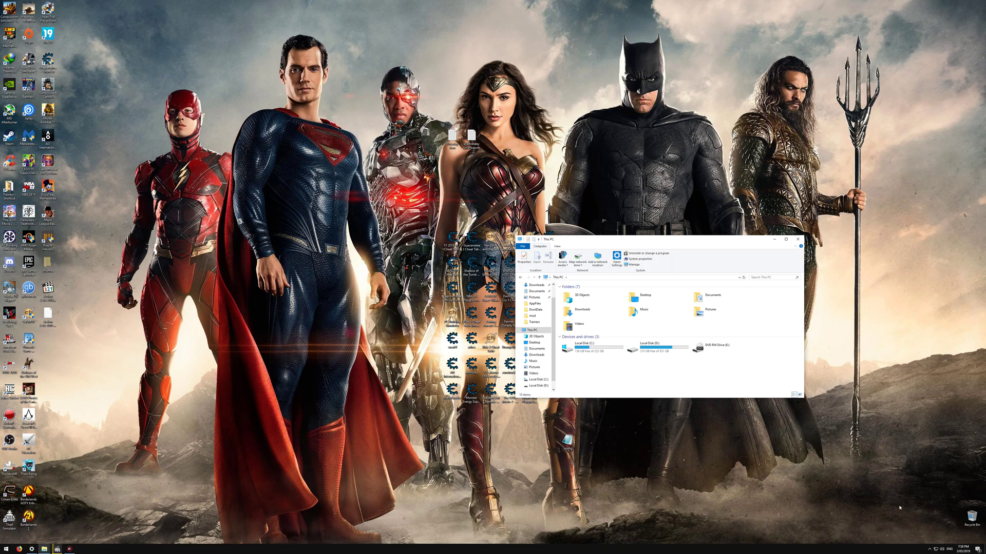
# - Switch to Steam and open the Games list of the library
pyautogui.click(929, 549)
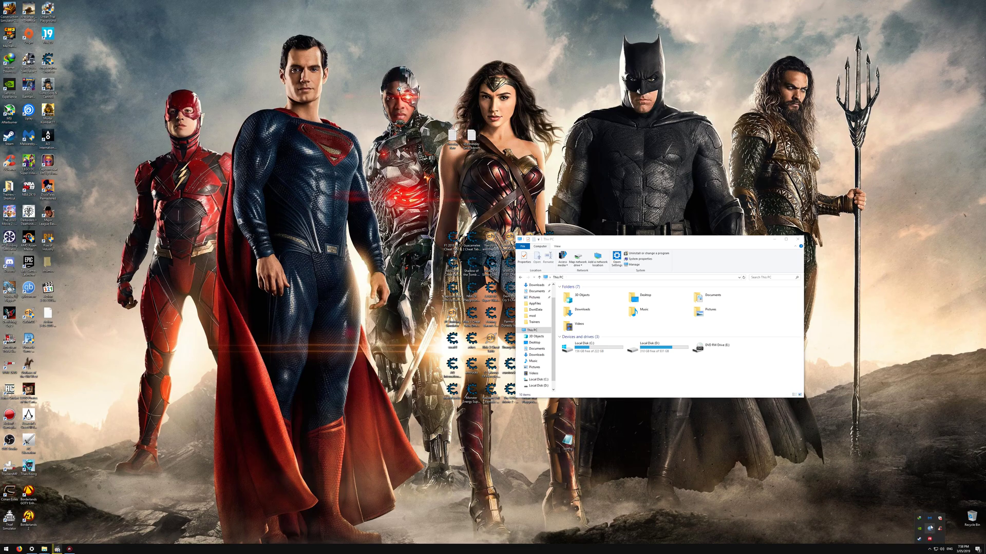
pyautogui.click(920, 538)
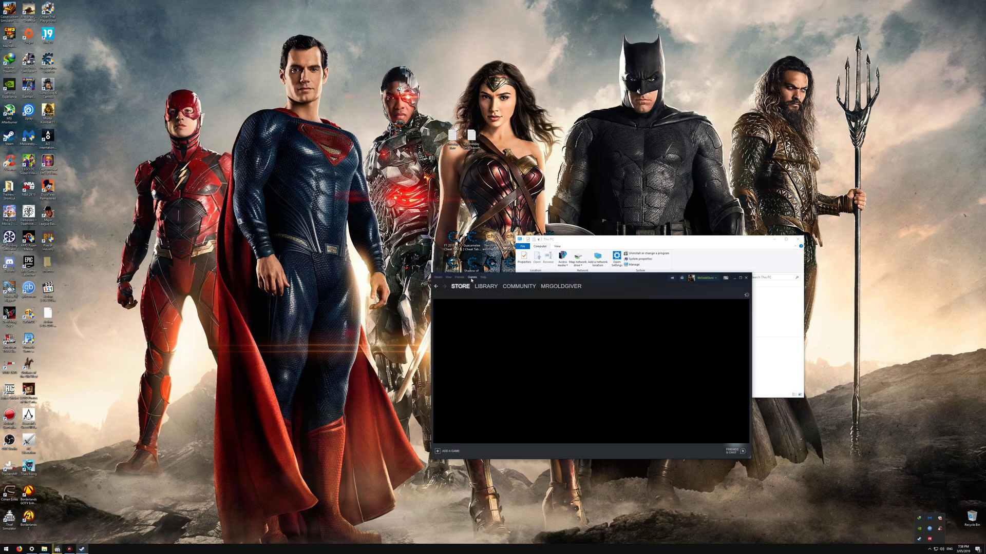
pyautogui.moveTo(484, 286)
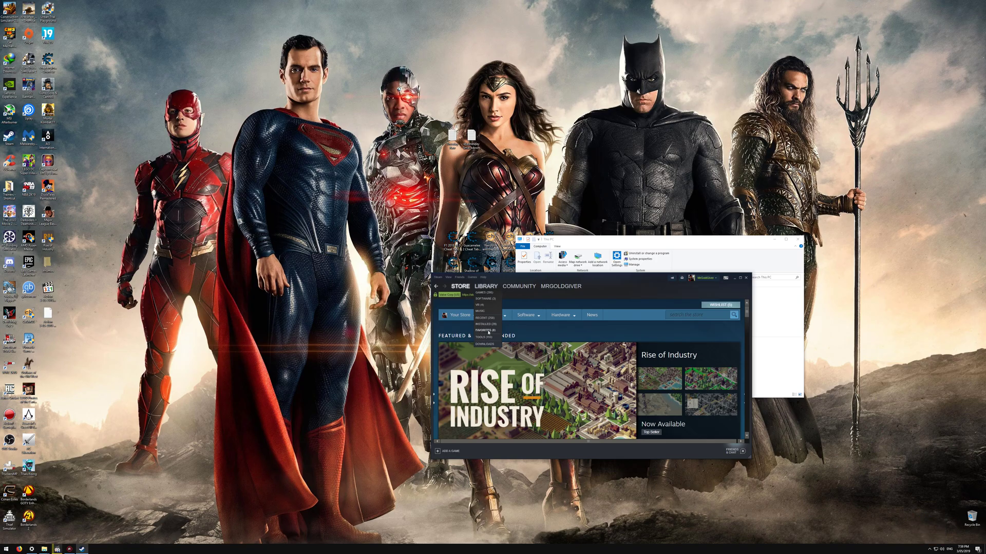
pyautogui.click(488, 294)
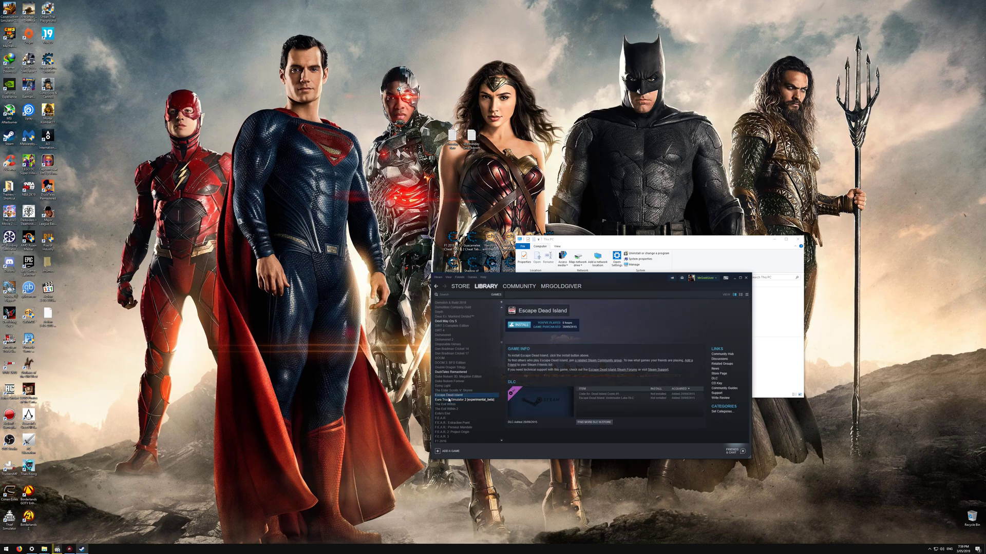
# - Select the experimental_beta branch in American Truck Simulator's properties, then close the properties and Steam
pyautogui.scroll(10, 458, 393)
pyautogui.scroll(3, 453, 390)
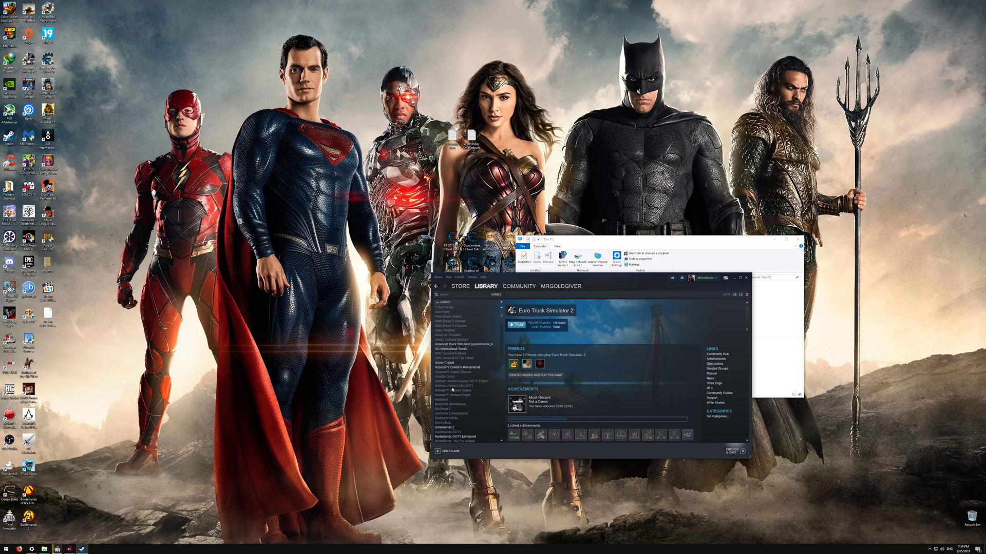
pyautogui.rightClick(461, 345)
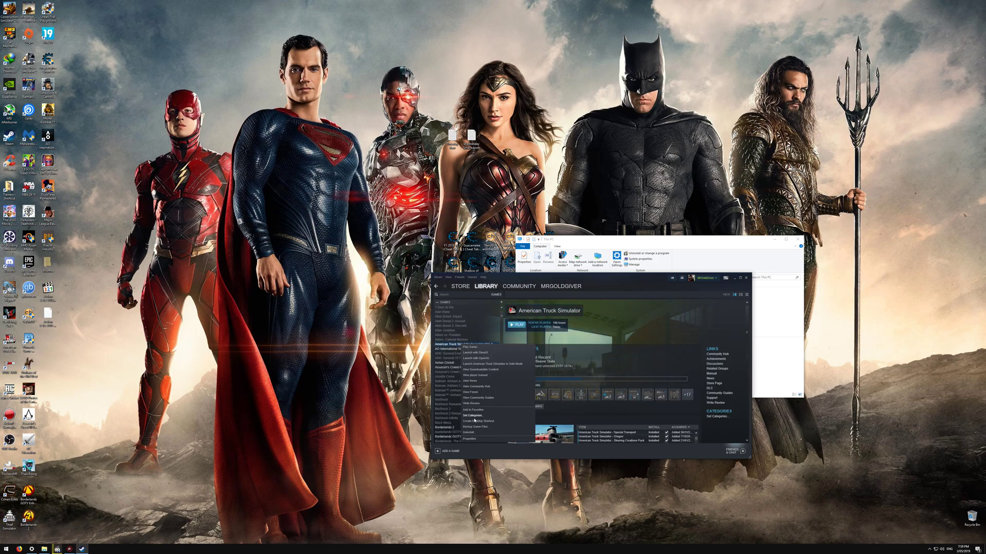
pyautogui.click(469, 438)
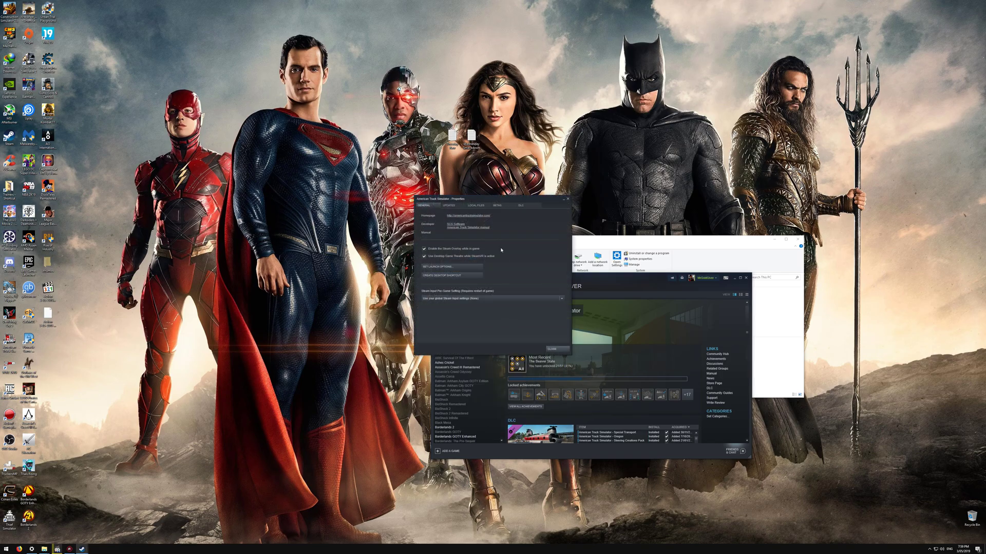
pyautogui.click(502, 207)
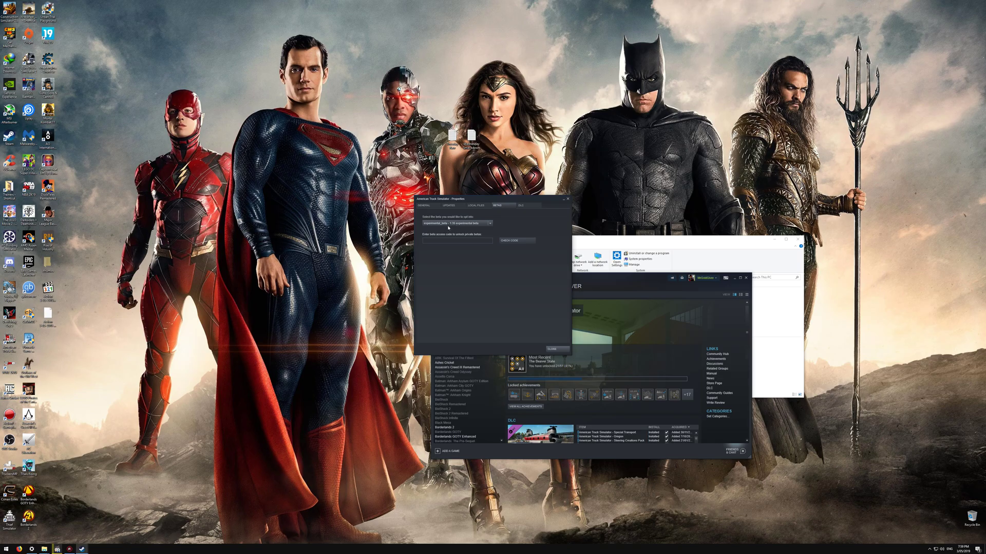
pyautogui.click(489, 225)
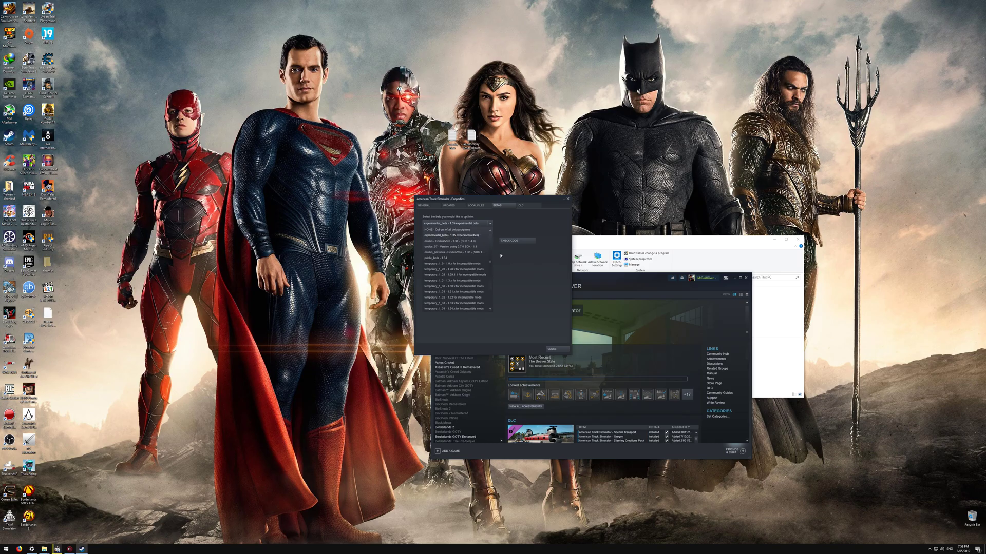
pyautogui.click(461, 237)
pyautogui.click(553, 351)
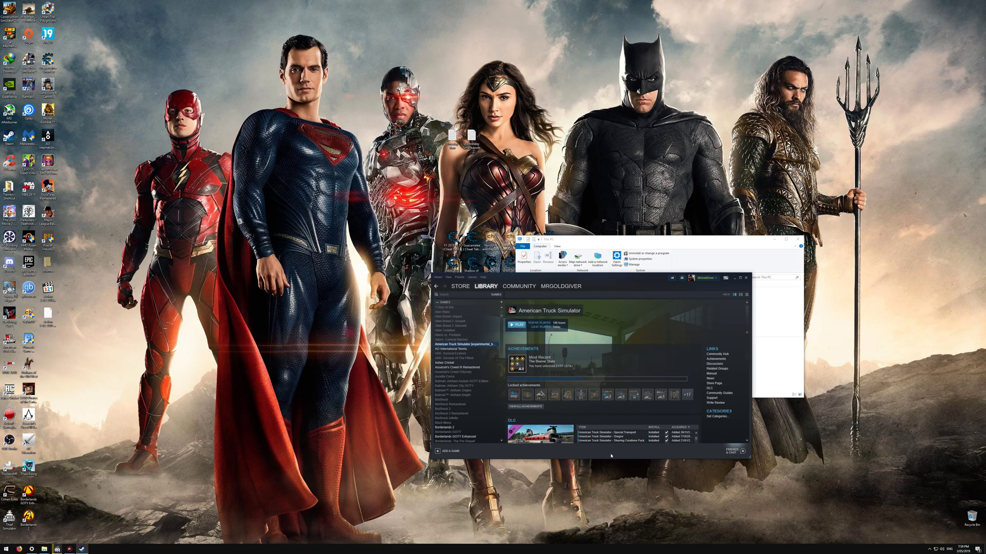
pyautogui.click(747, 277)
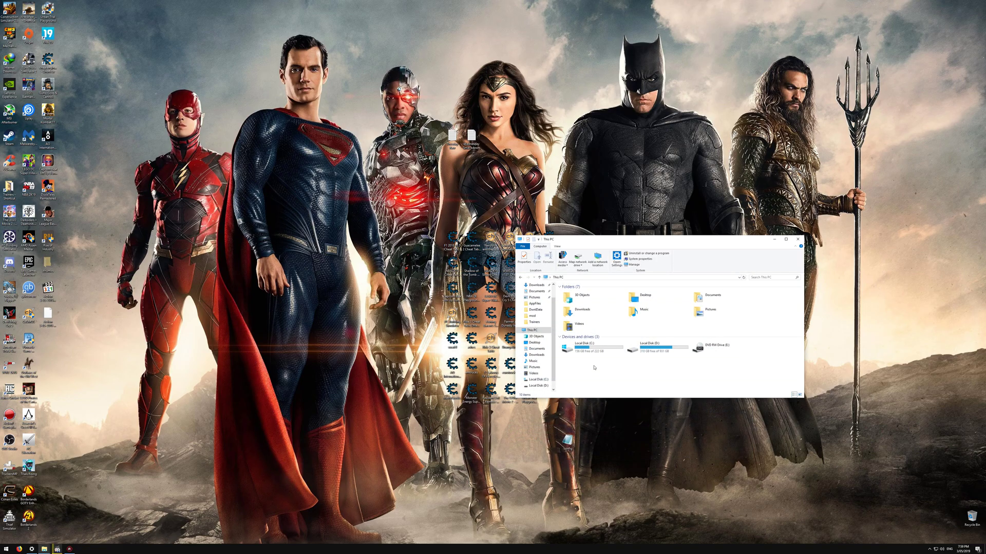
# - Open the American Truck Simulator folder inside the user's Documents folder on Local Disk (C:)
pyautogui.doubleClick(586, 346)
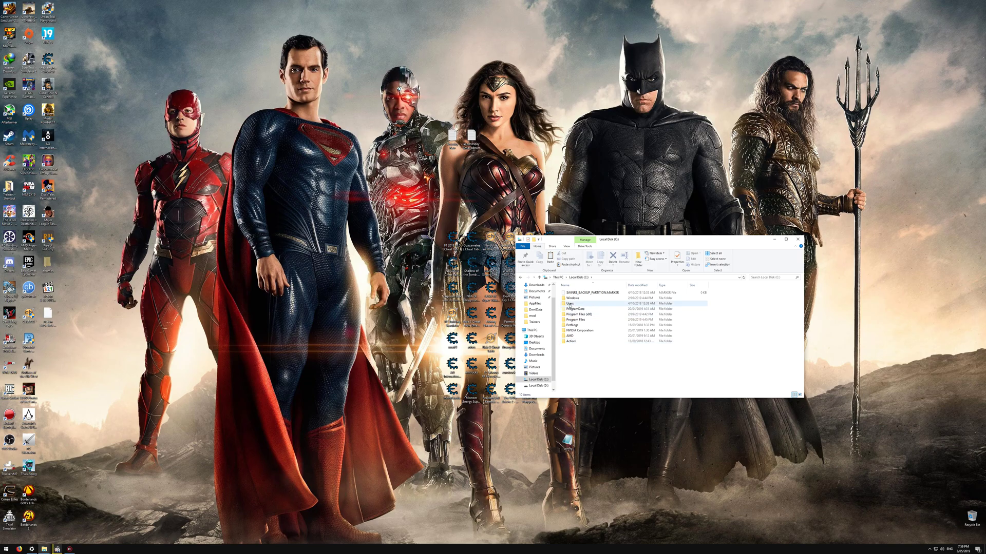
pyautogui.doubleClick(572, 304)
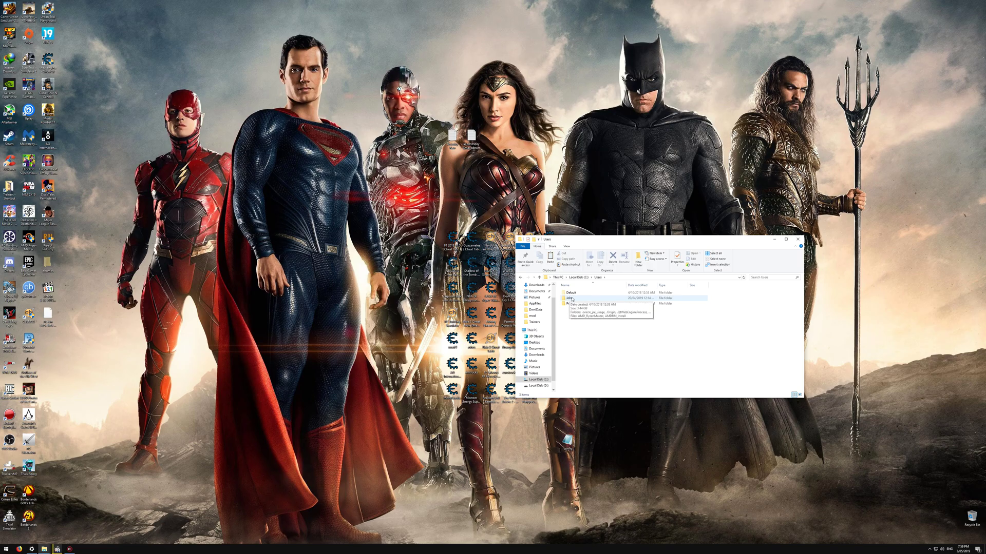
pyautogui.doubleClick(572, 300)
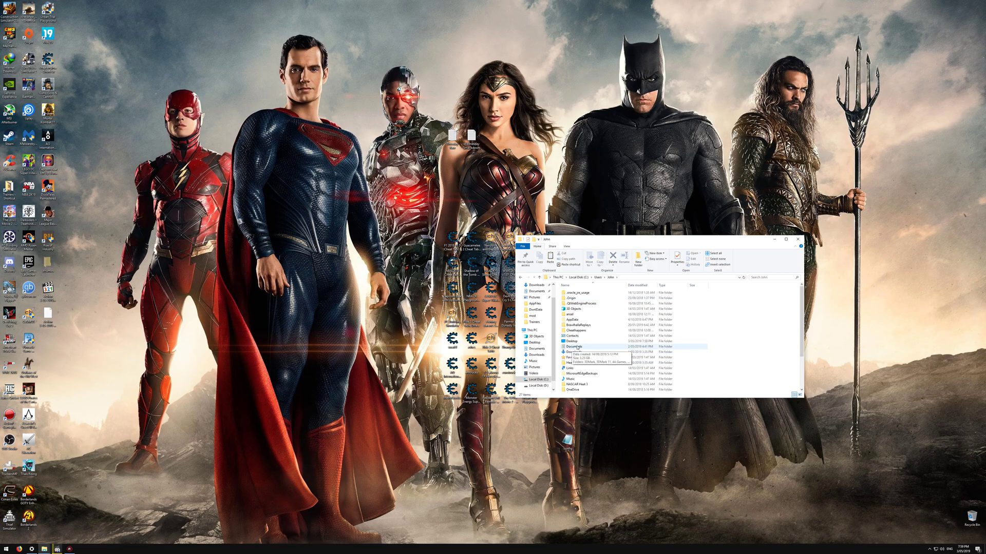
pyautogui.doubleClick(576, 348)
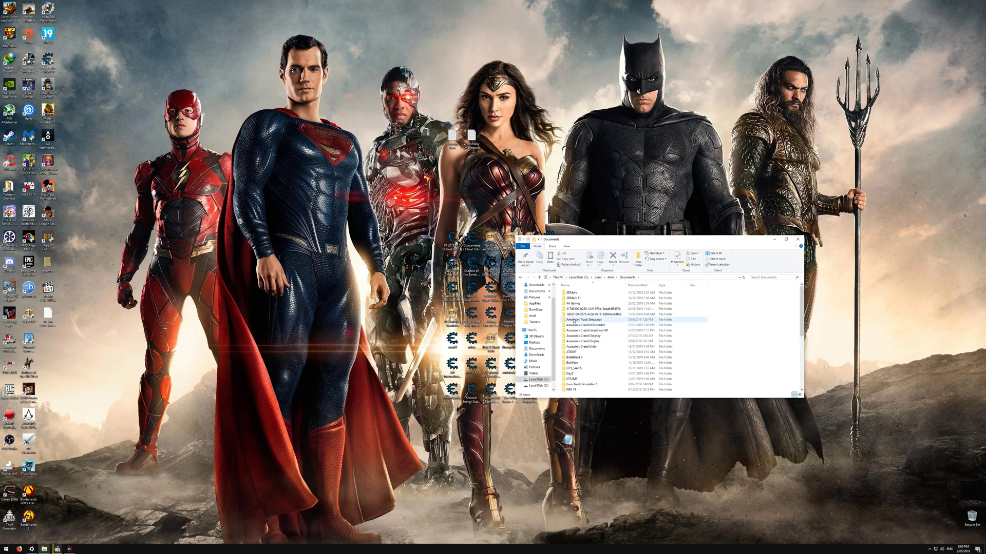
pyautogui.moveTo(578, 322)
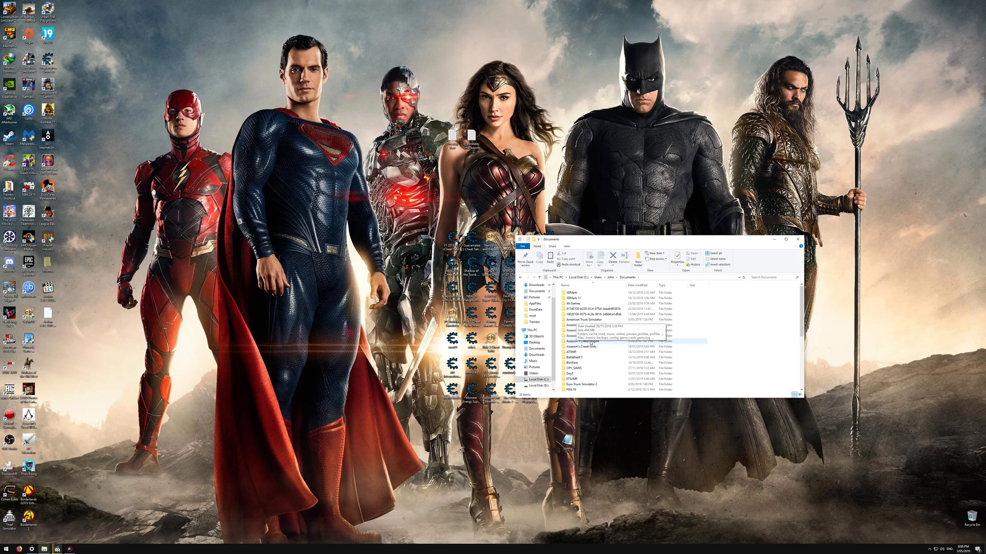
pyautogui.scroll(-1, 591, 354)
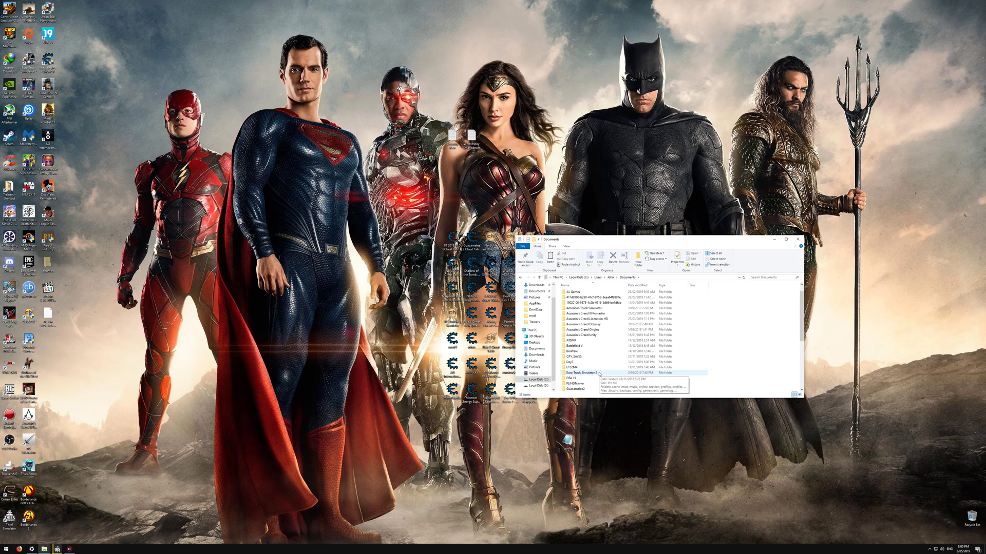
pyautogui.doubleClick(575, 311)
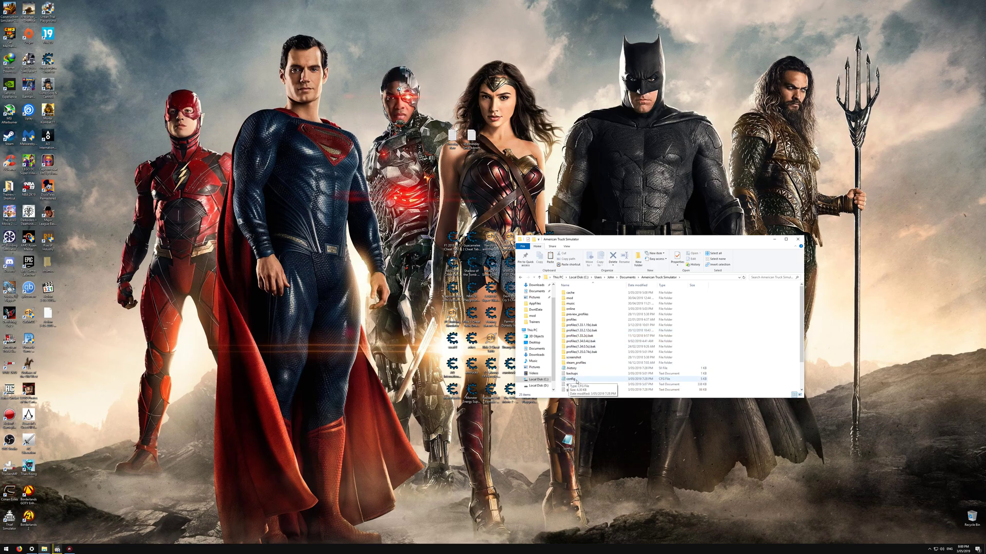
# - Open the config file for editing in Notepad and place its window over the folder window
pyautogui.click(576, 381)
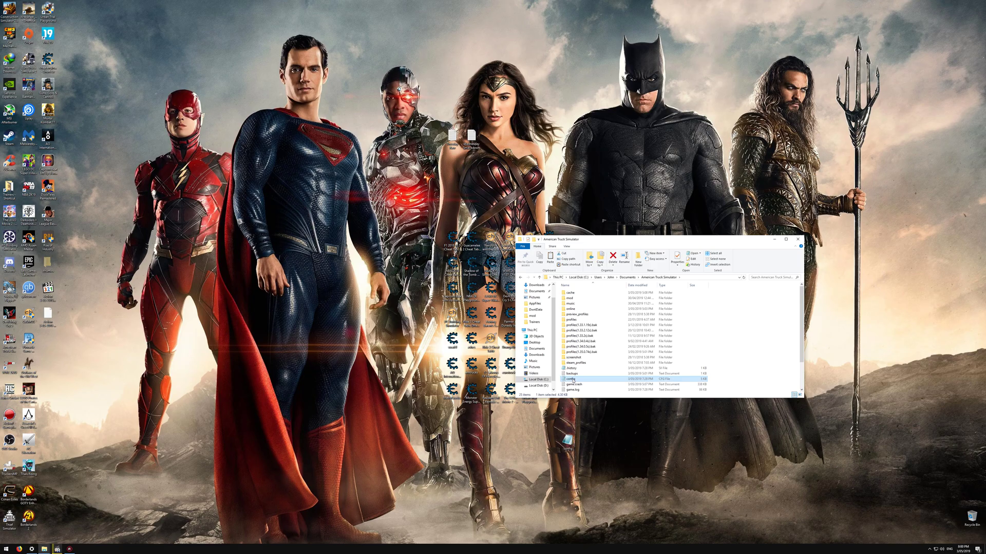
pyautogui.rightClick(571, 380)
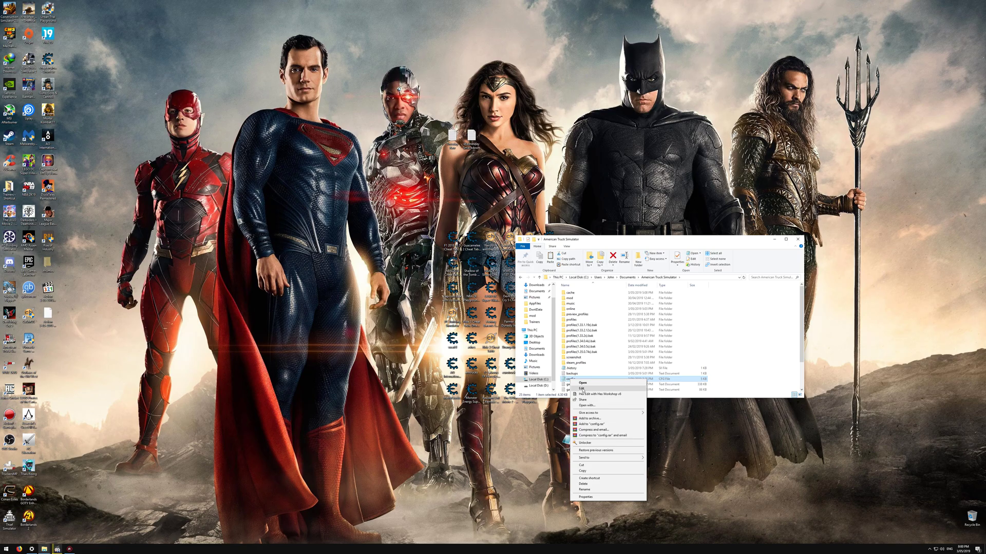
pyautogui.click(582, 390)
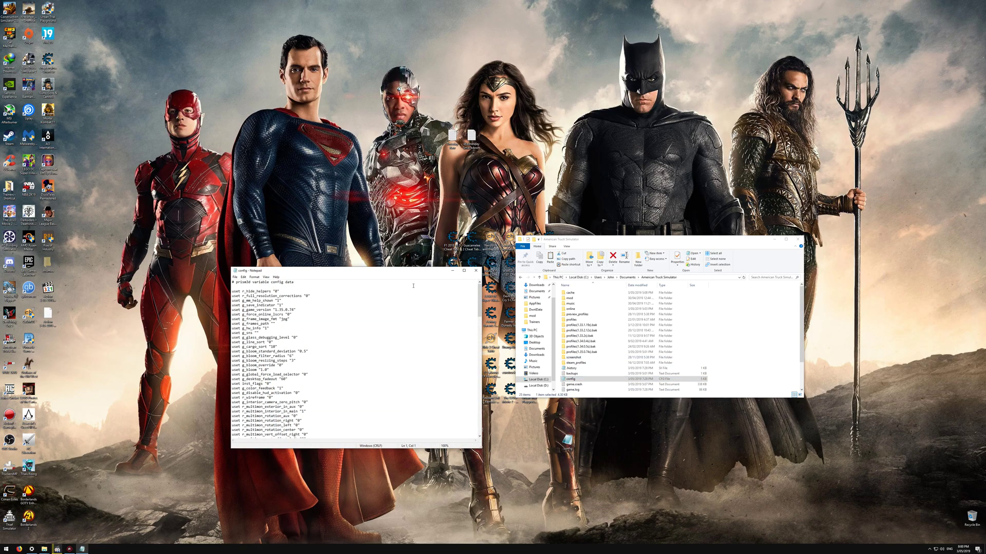
pyautogui.moveTo(407, 271); pyautogui.dragTo(763, 260)
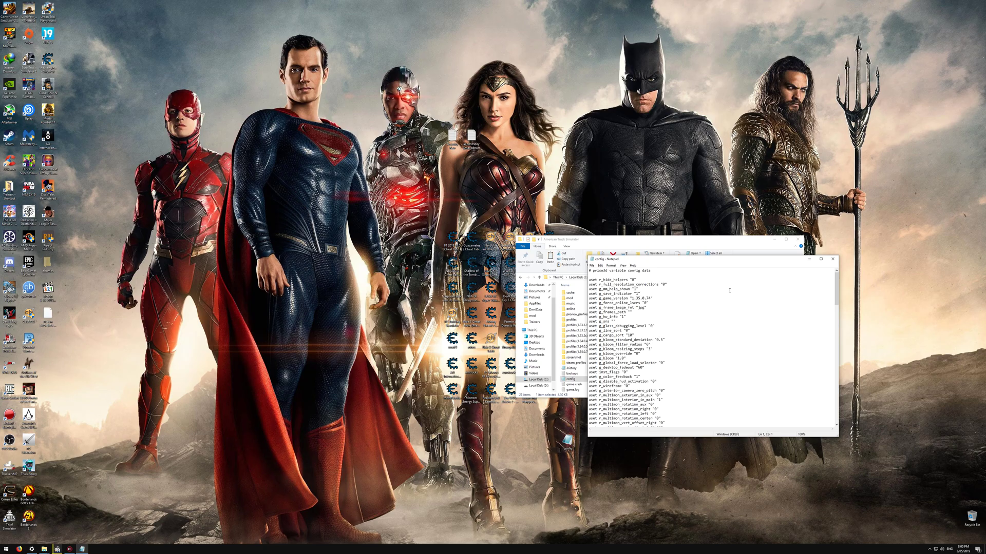
# - Search the config file for the "uset r_device" entry and close the search
pyautogui.click(600, 266)
pyautogui.click(607, 309)
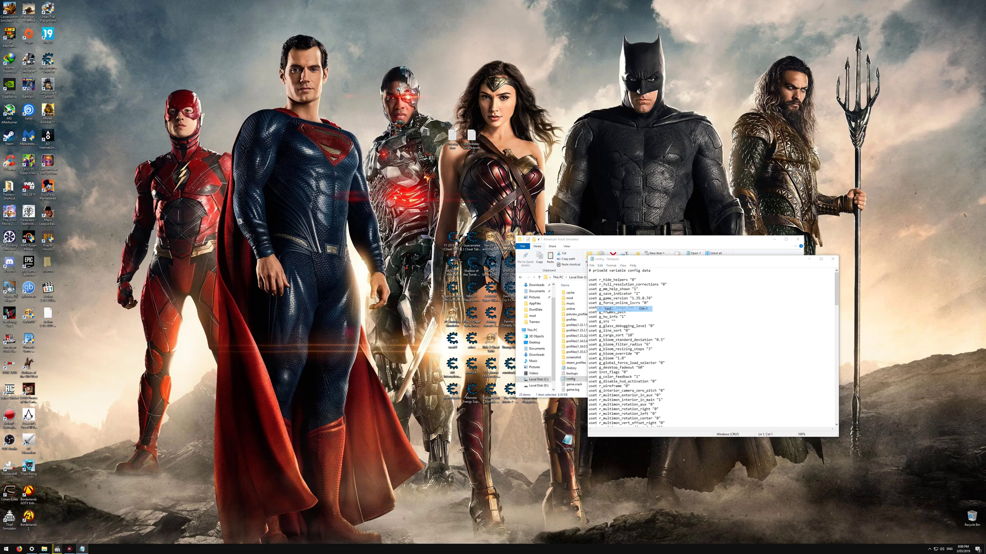
pyautogui.click(640, 312)
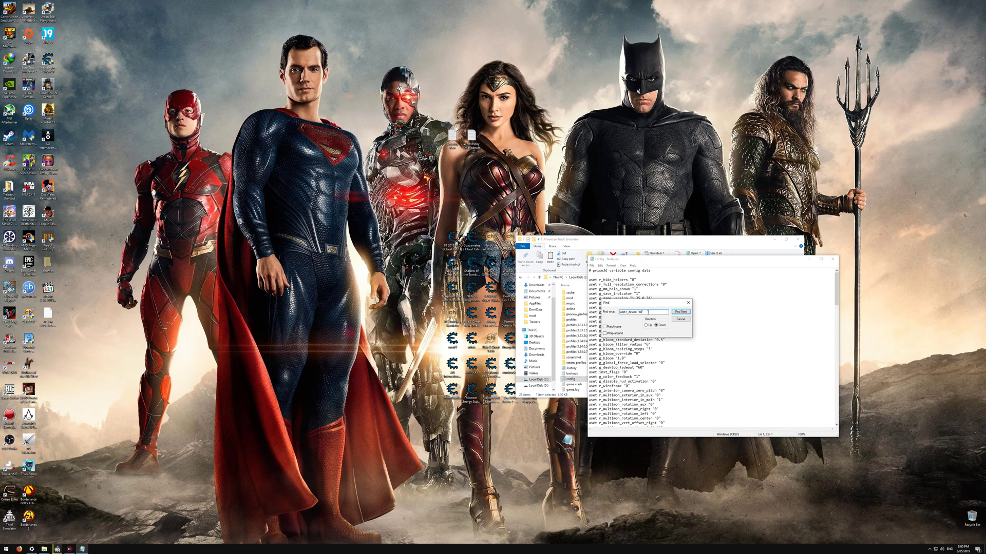
pyautogui.click(682, 312)
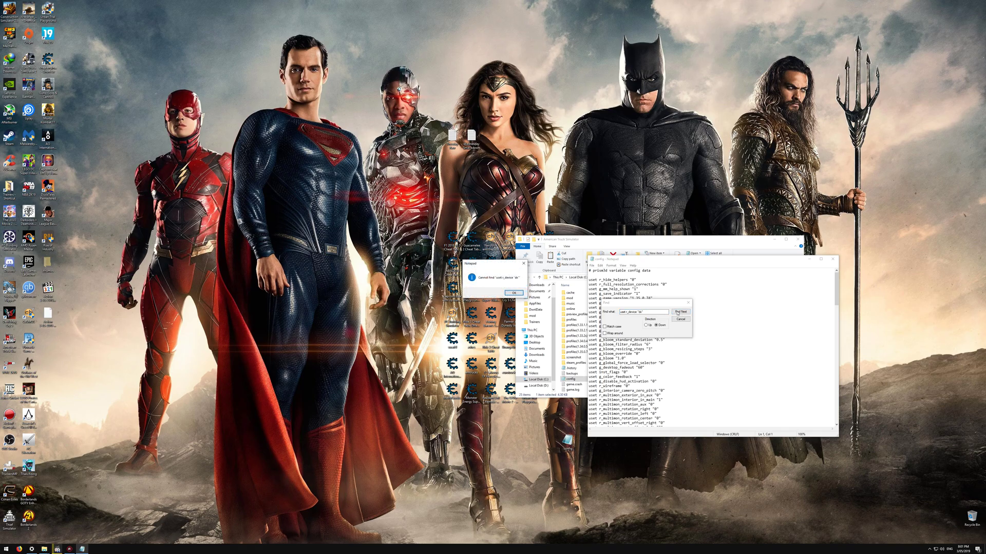
pyautogui.click(509, 292)
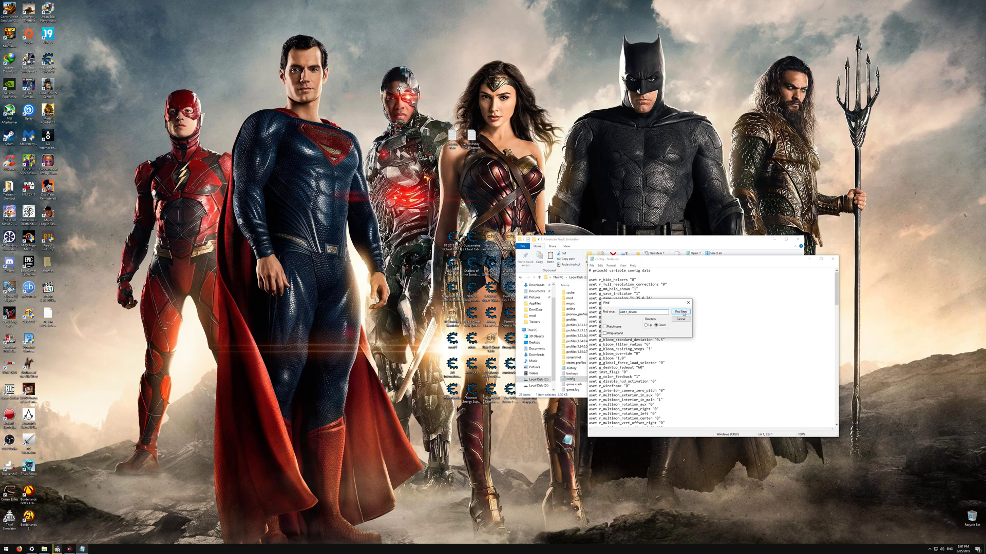
pyautogui.click(679, 312)
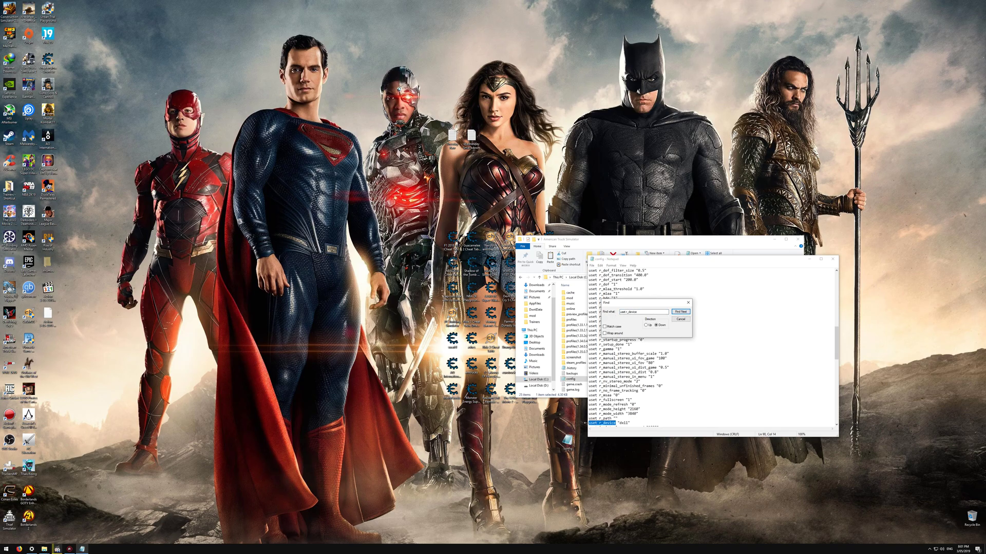
pyautogui.click(680, 319)
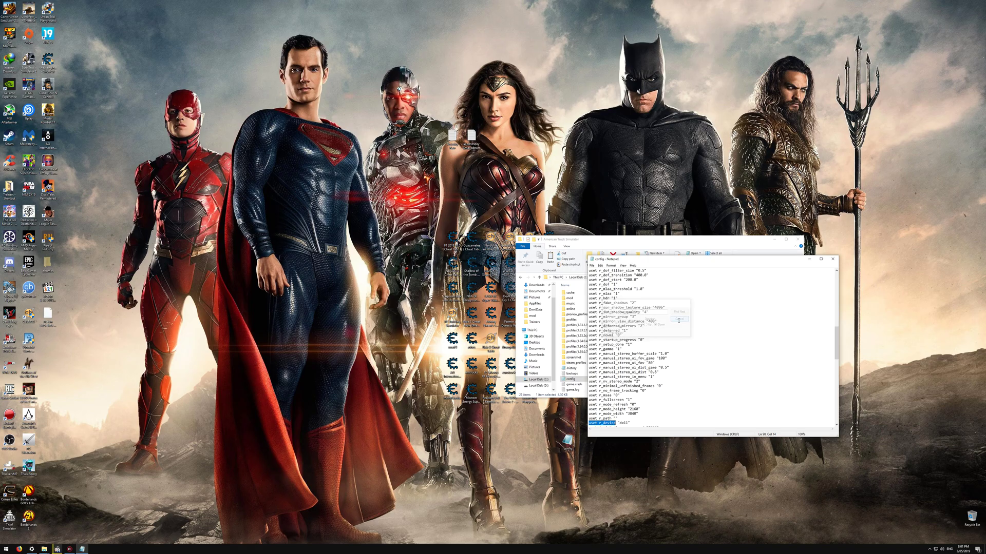
# - Examine the value of the uset r_device line, then close the config file without saving and deselect it
pyautogui.click(640, 423)
pyautogui.scroll(-1, 641, 416)
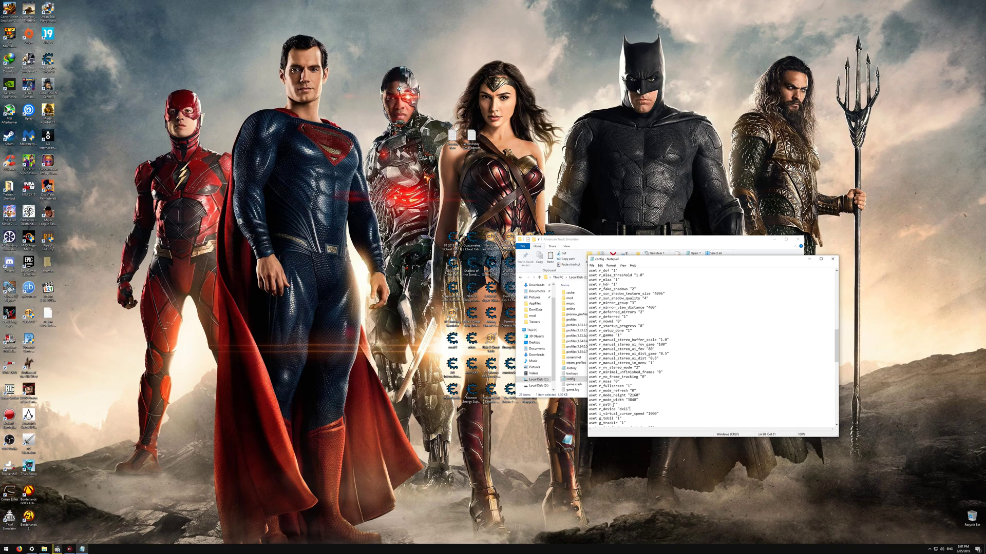
pyautogui.moveTo(593, 410); pyautogui.dragTo(626, 409)
pyautogui.click(626, 409)
pyautogui.click(592, 265)
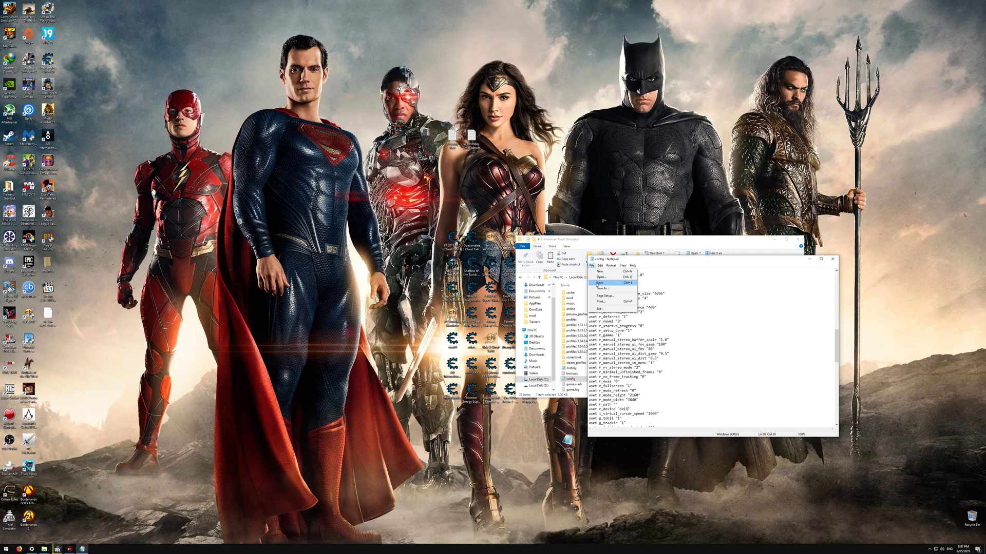
pyautogui.click(704, 285)
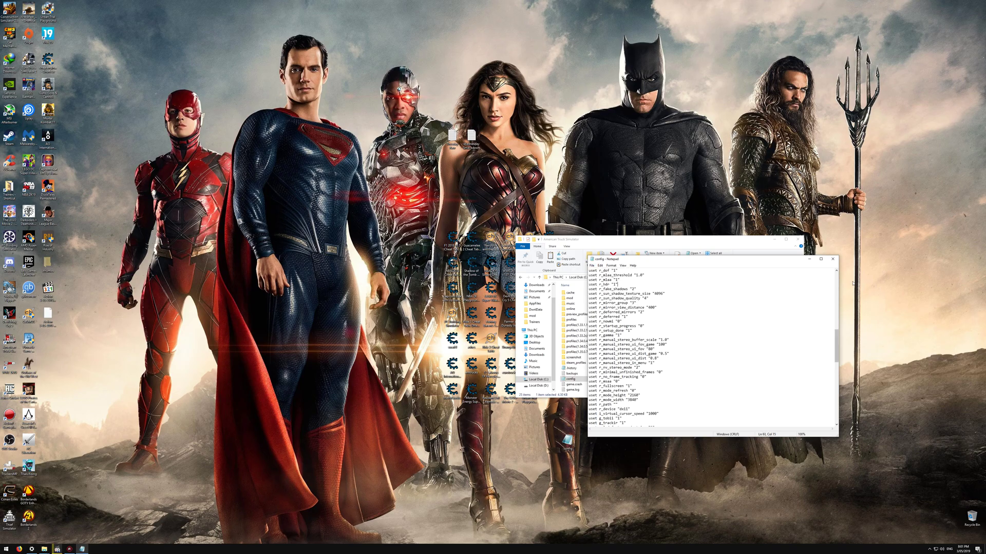
pyautogui.click(832, 259)
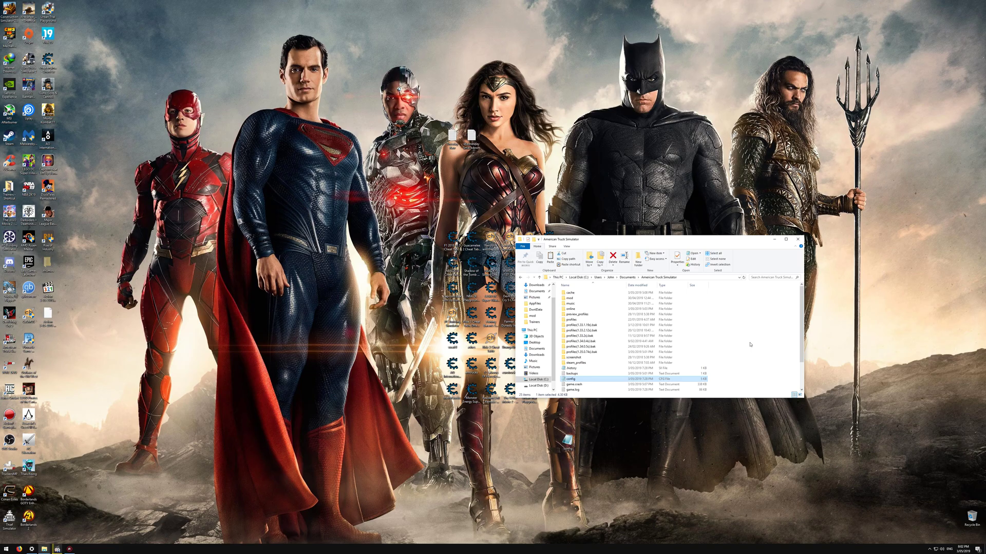
pyautogui.click(750, 343)
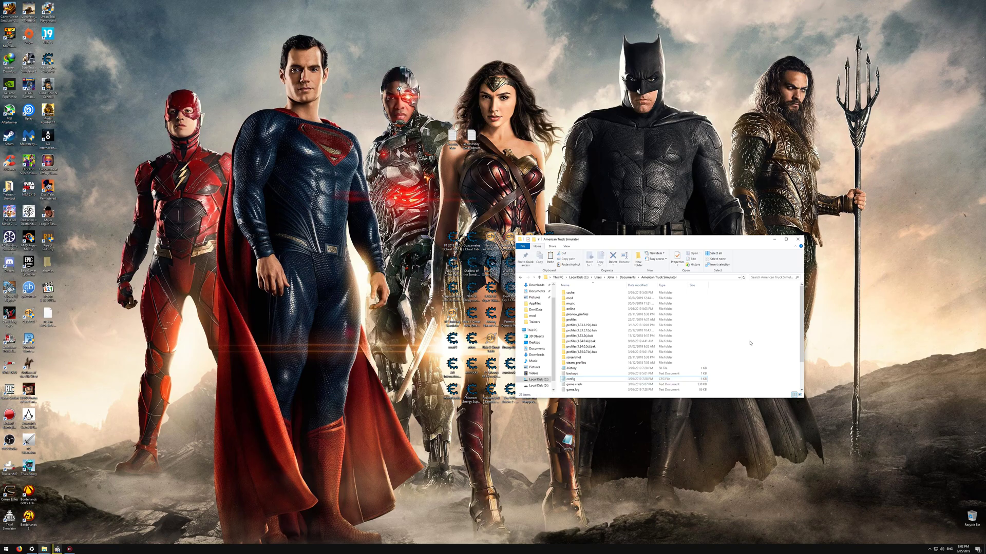